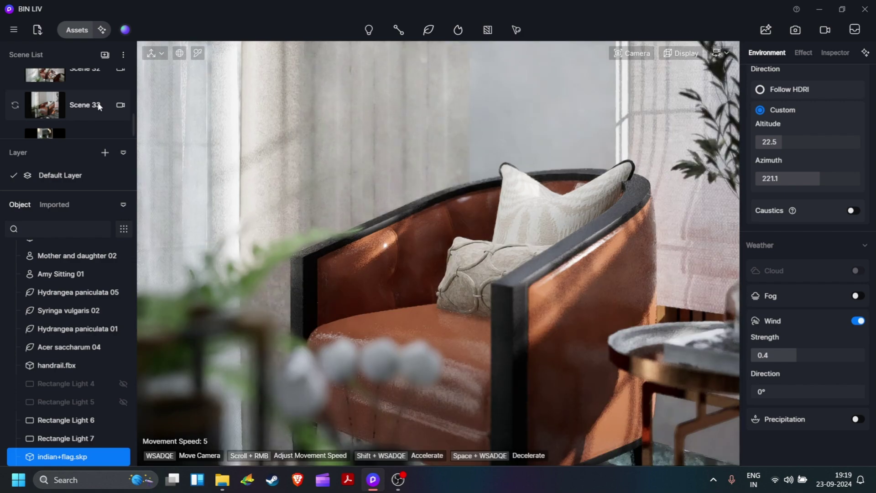
Step: Open Scene 33 and look around the leather armchair, the curtains and the foreground plants
click(100, 108)
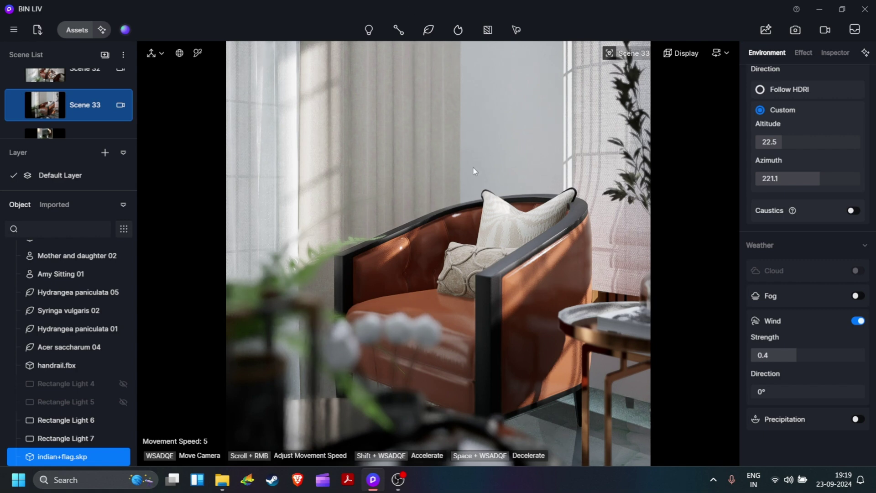
right_drag(494, 154, 363, 158)
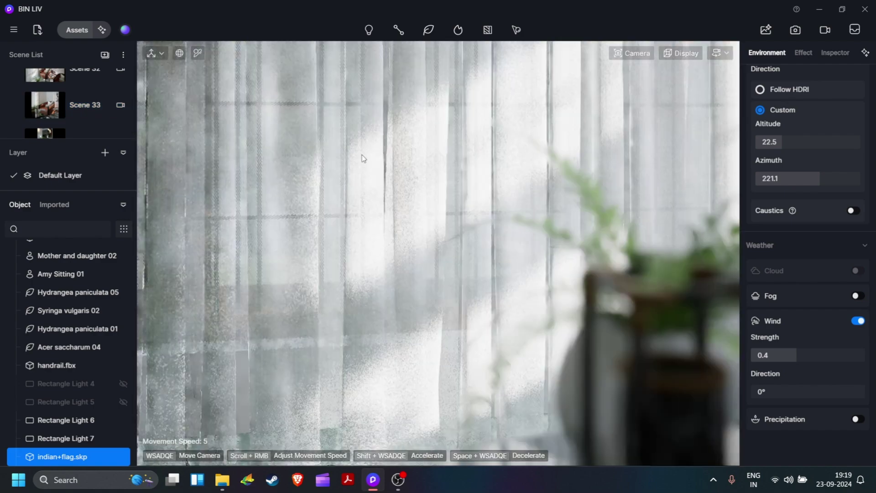
click(86, 109)
scroll(87, 112, down, 1)
scroll(82, 111, up, 5)
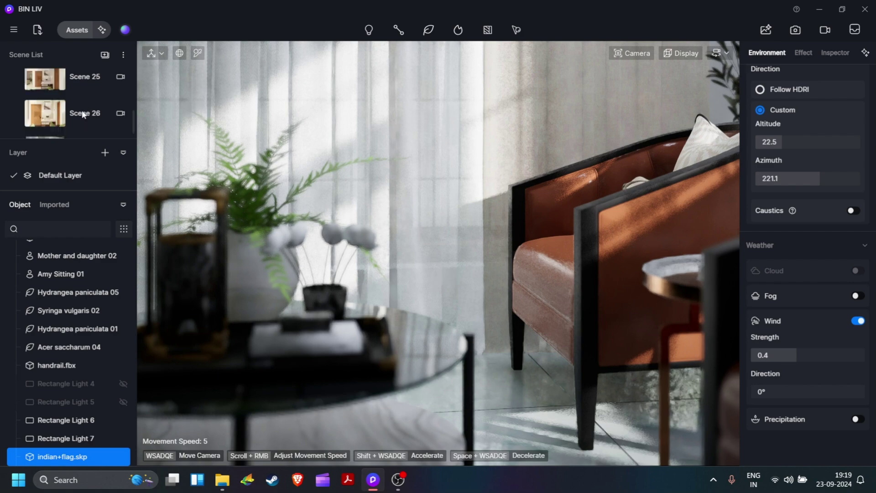
Step: Open Scene 35 and hide the indian+flag.skp object on the coffee table
scroll(83, 113, down, 5)
click(81, 122)
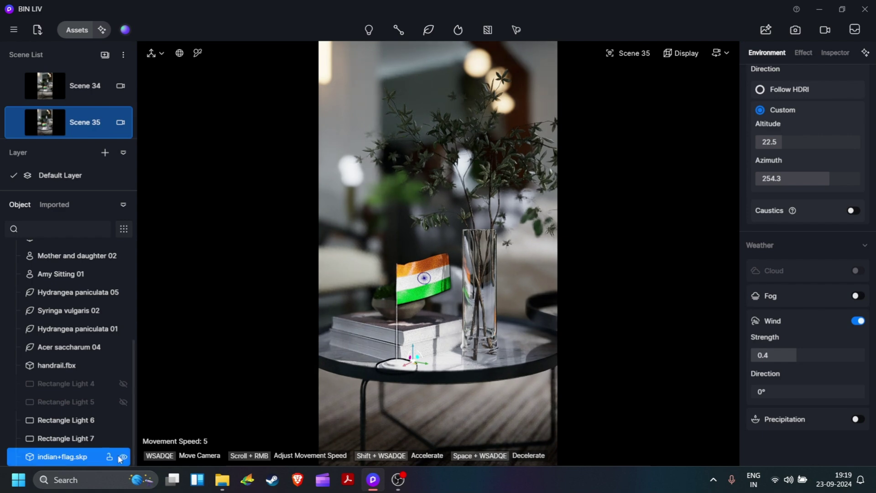
click(124, 458)
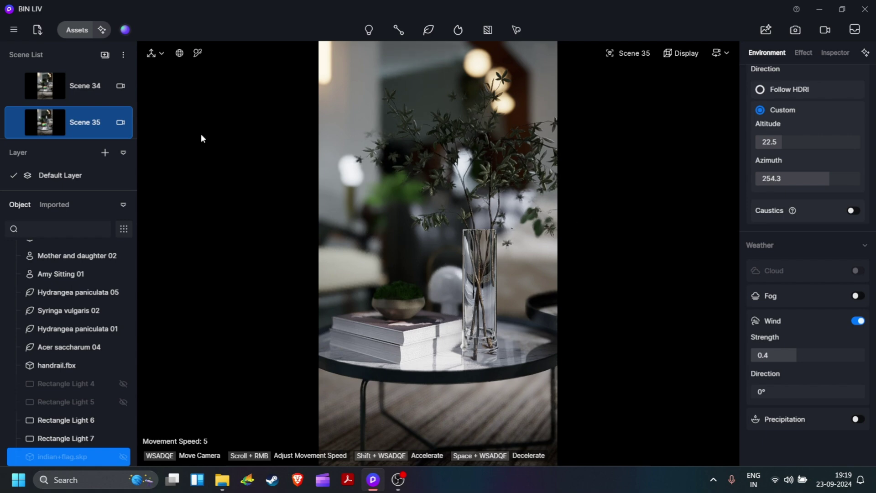
Step: Open Scene 31 and reframe the camera on the leather armchair, the side table and the coffee table in front
scroll(63, 103, up, 10)
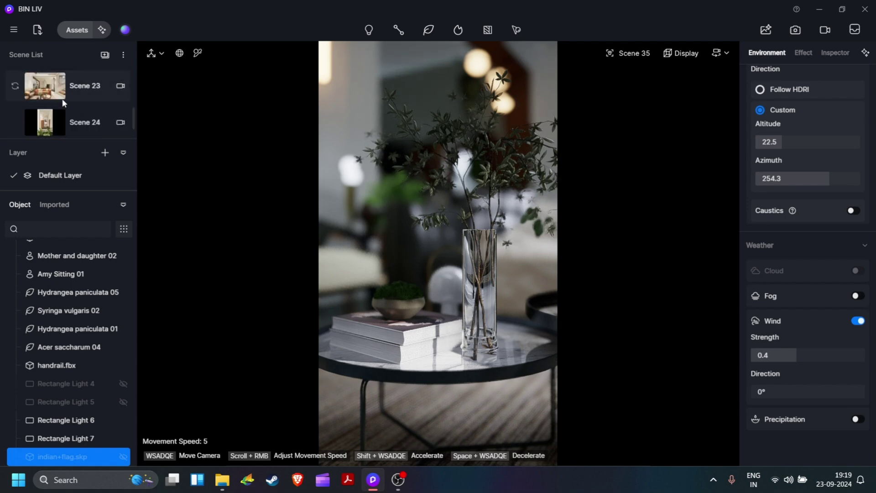
scroll(63, 103, up, 20)
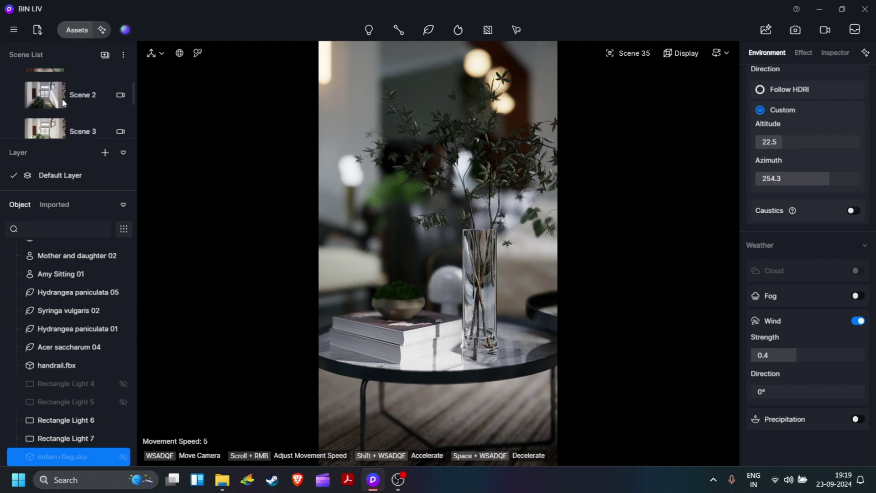
scroll(63, 102, down, 20)
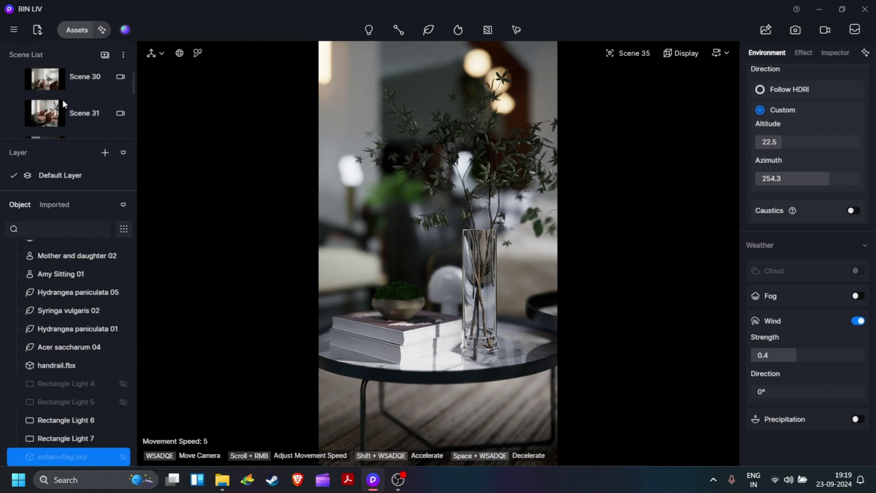
click(90, 113)
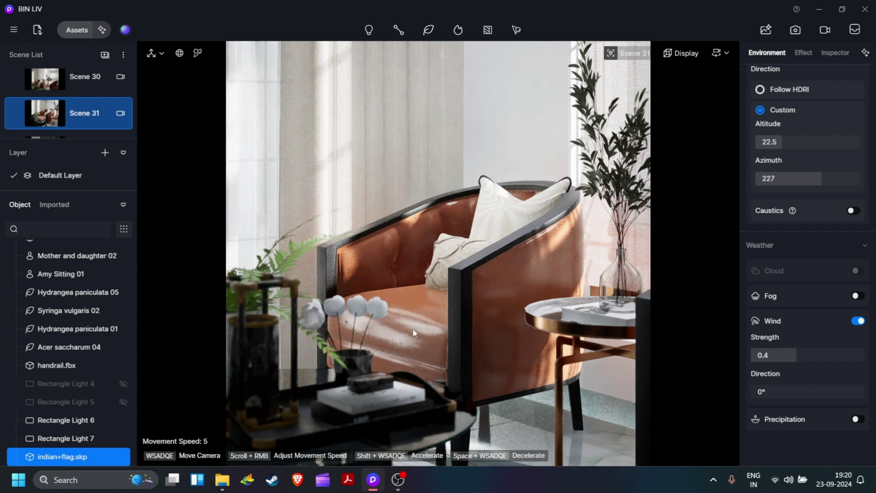
scroll(433, 322, up, 2)
right_drag(479, 293, 489, 248)
scroll(485, 283, up, 3)
scroll(483, 287, down, 4)
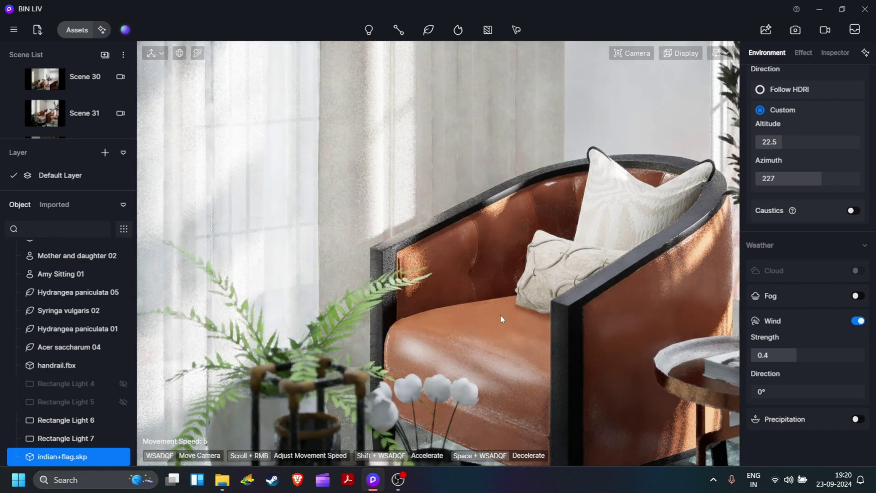
key(d)
key(q)
key(q)
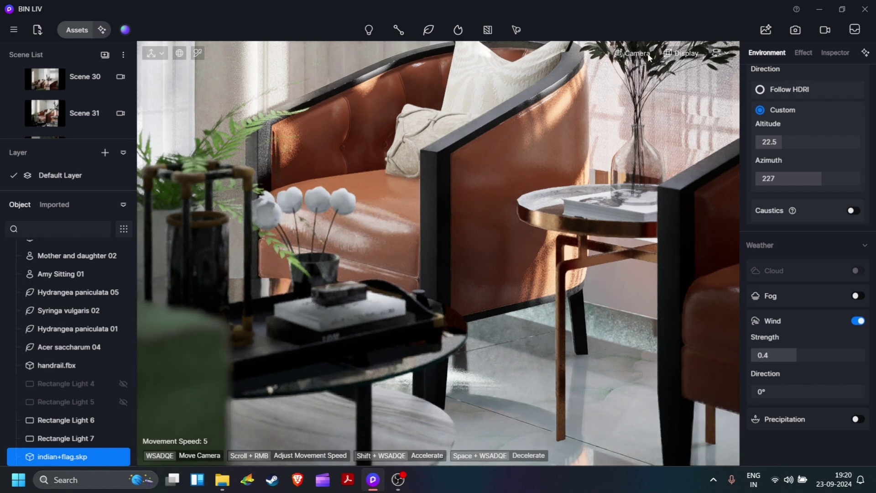
Step: Set the camera's depth of field blur strength to 10
click(635, 53)
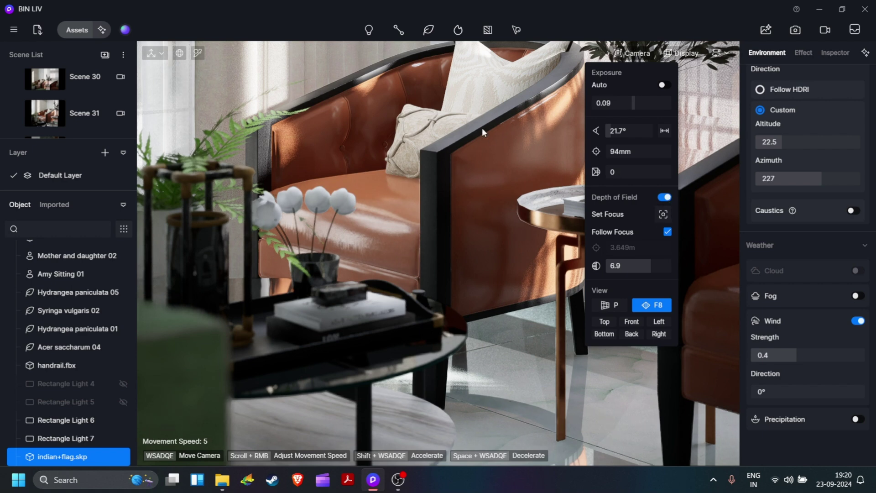
drag(642, 265, 598, 271)
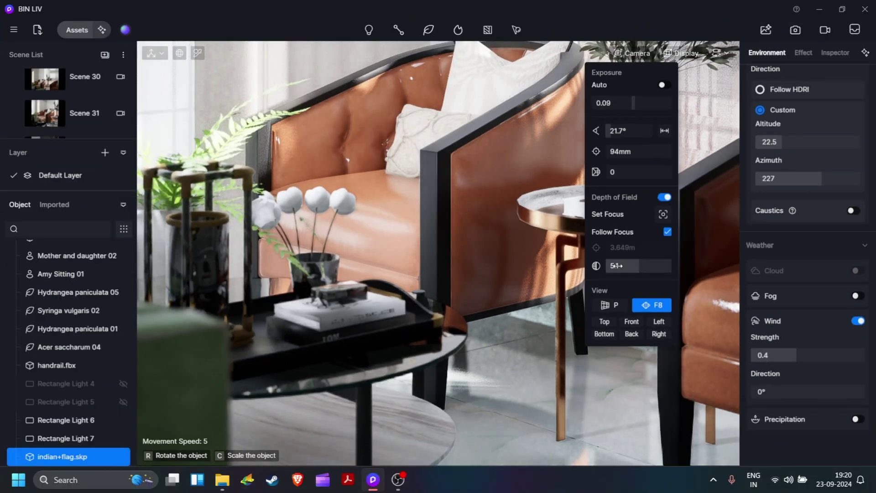
click(453, 248)
drag(635, 267, 674, 269)
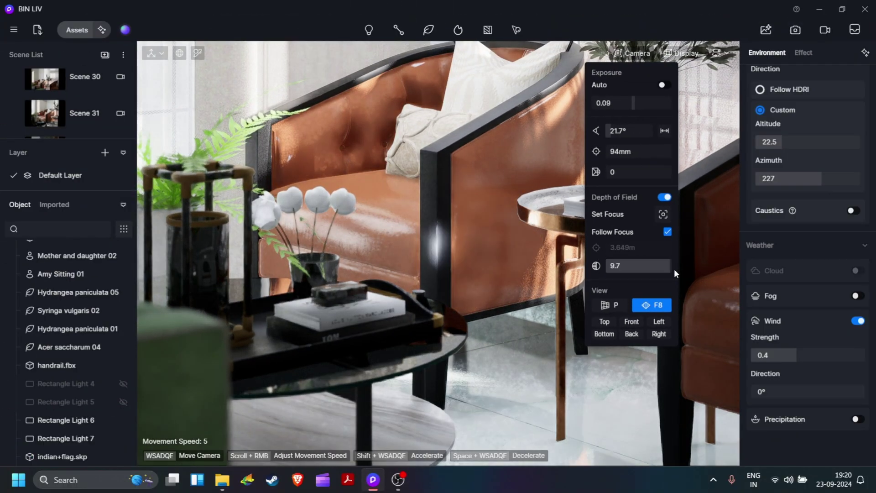
Step: Set the depth of field focus on the leather armchair behind the coffee table
click(658, 215)
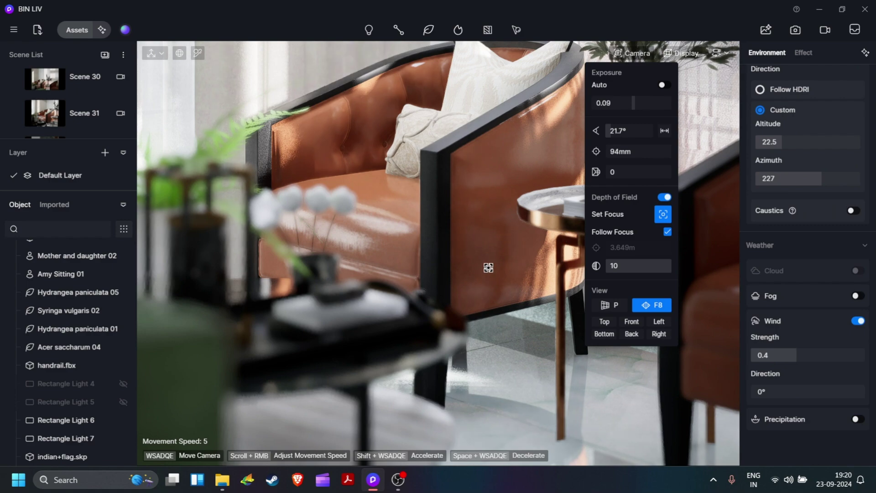
right_drag(477, 229, 504, 229)
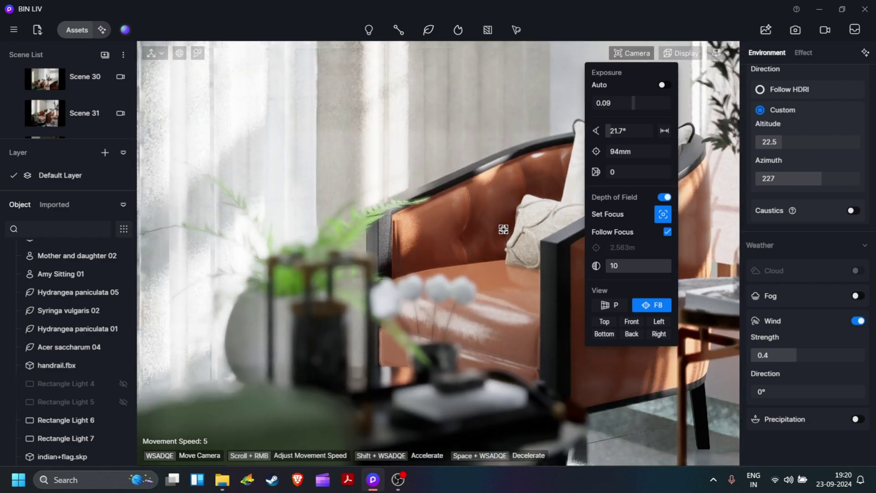
scroll(501, 258, up, 1)
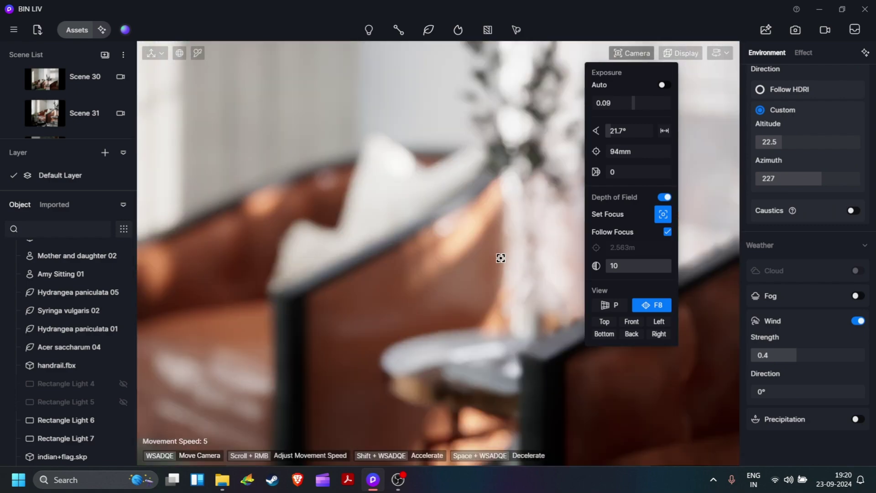
scroll(418, 282, up, 1)
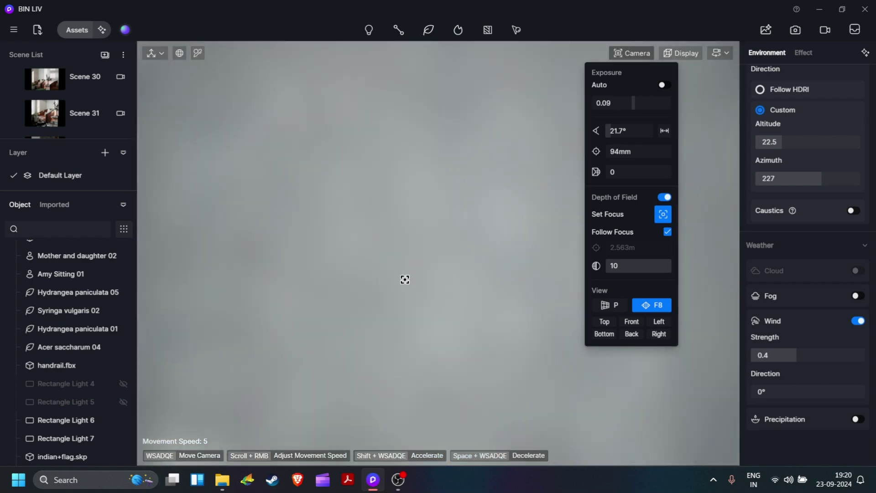
scroll(404, 278, down, 1)
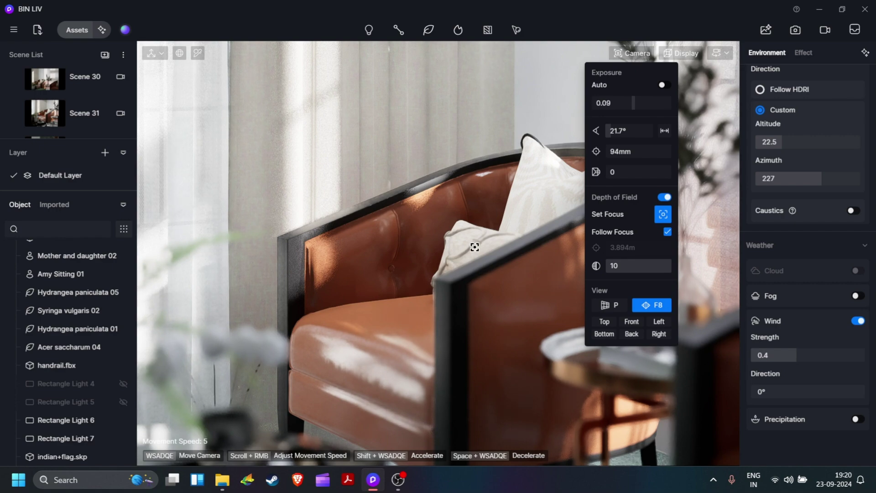
Step: Move the view to the round side table and set the focus on the glass vase between the armchairs
key(a)
right_drag(480, 249, 436, 238)
mouse_move(376, 237)
right_down()
mouse_move(426, 249)
mouse_move(379, 245)
right_up()
click(370, 248)
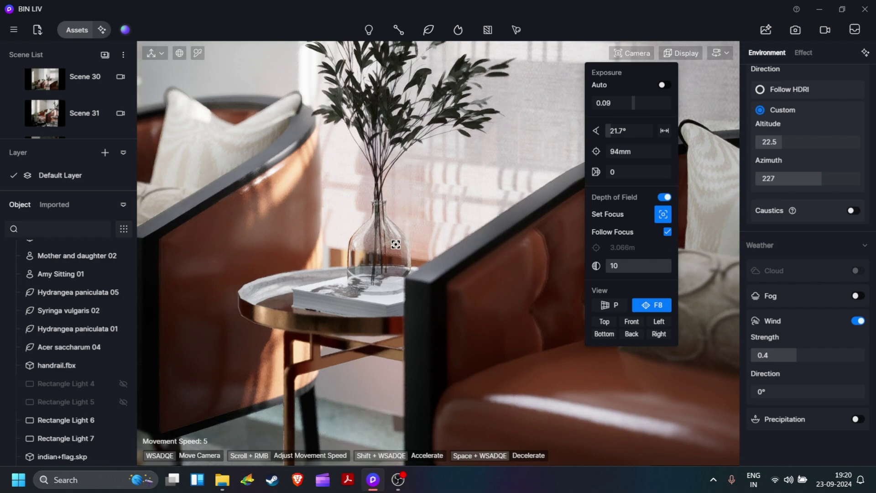
Step: Reframe the first armchair close up behind the foreground flowers and set the focus on the chair
right_drag(396, 244, 343, 242)
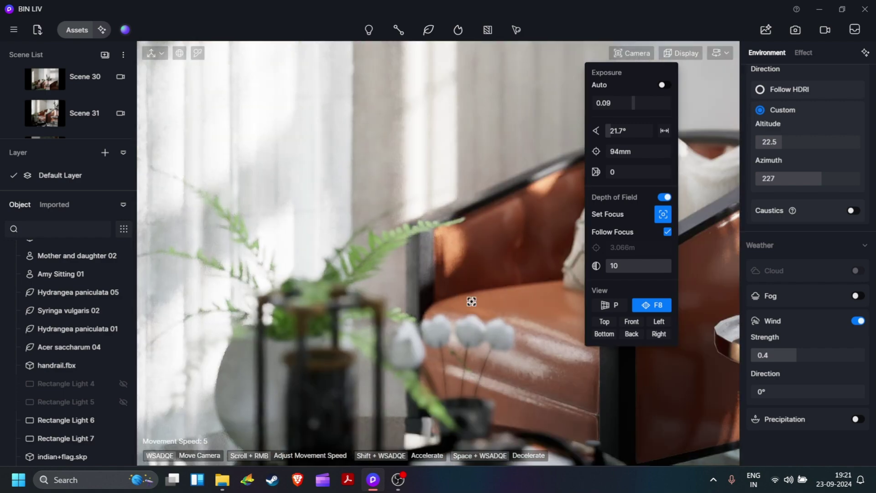
right_drag(472, 302, 483, 300)
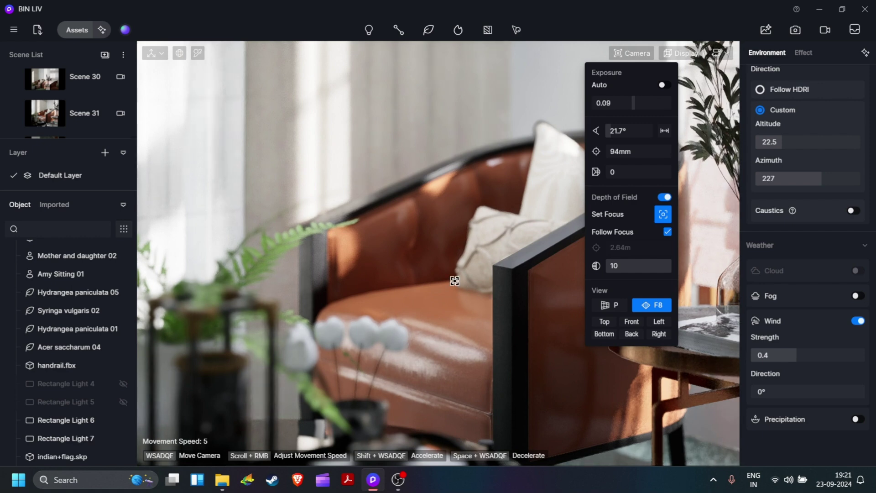
scroll(465, 275, up, 3)
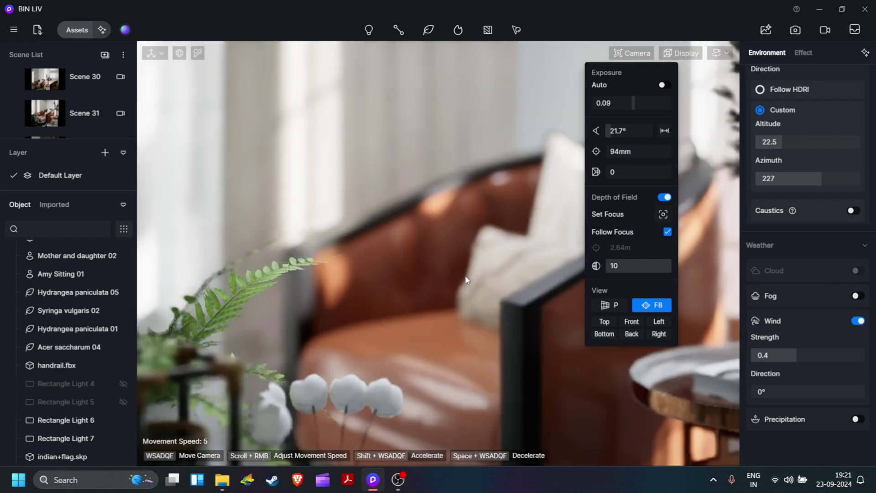
click(489, 301)
click(644, 68)
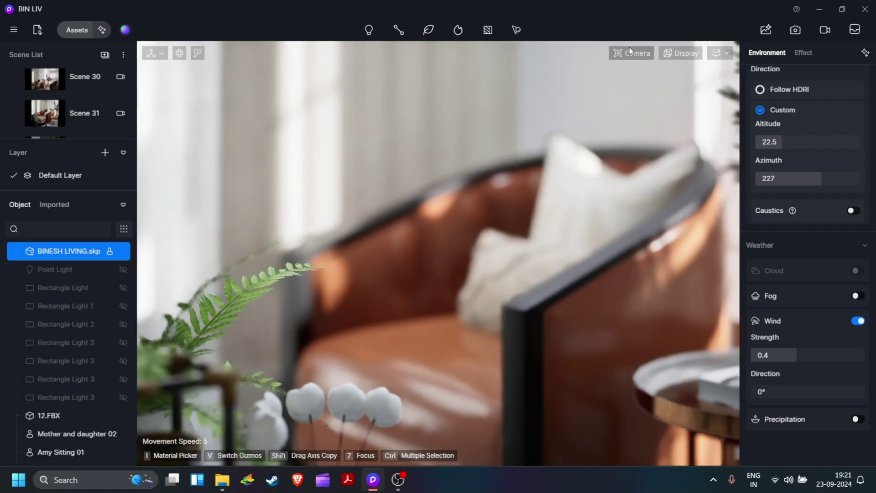
click(632, 53)
click(663, 215)
click(526, 287)
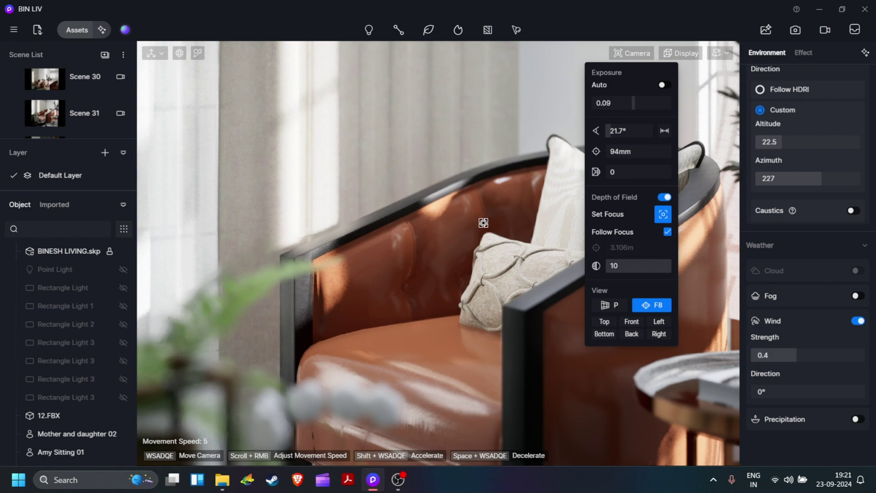
Step: Frame the TV console with the round marble decor and the plant vase, and activate Set Focus for this view
key(d)
mouse_move(368, 213)
right_down()
mouse_move(356, 202)
mouse_move(367, 198)
right_up()
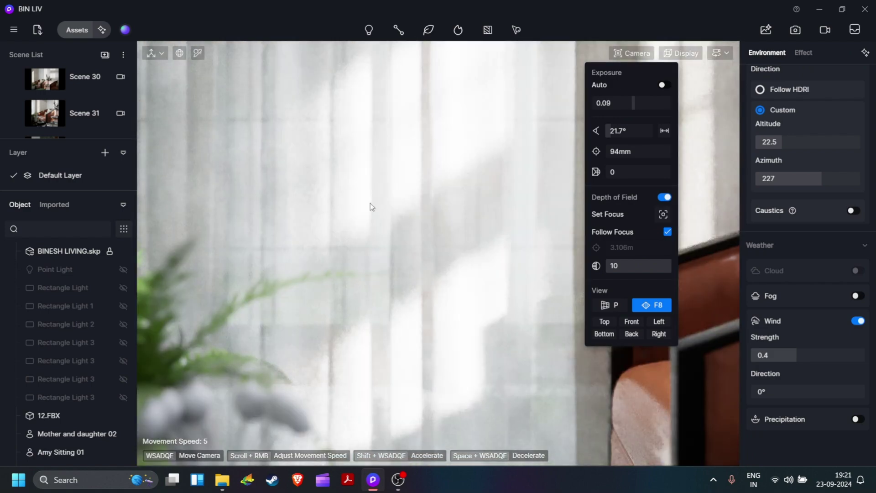
scroll(371, 203, up, 5)
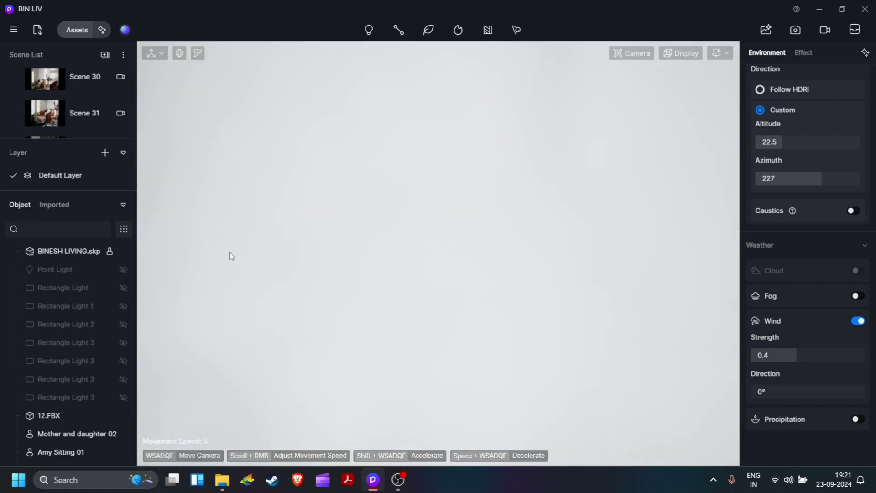
scroll(205, 240, down, 3)
right_drag(205, 240, 357, 158)
scroll(279, 237, down, 3)
scroll(357, 159, down, 3)
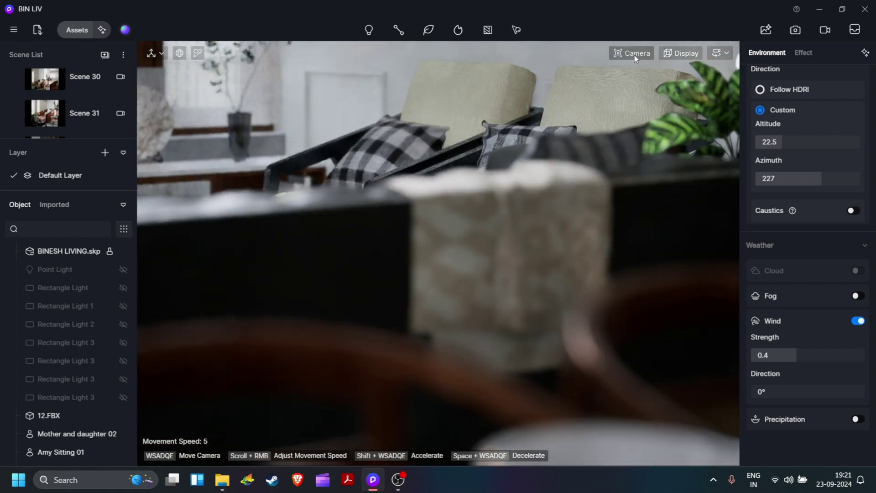
click(632, 52)
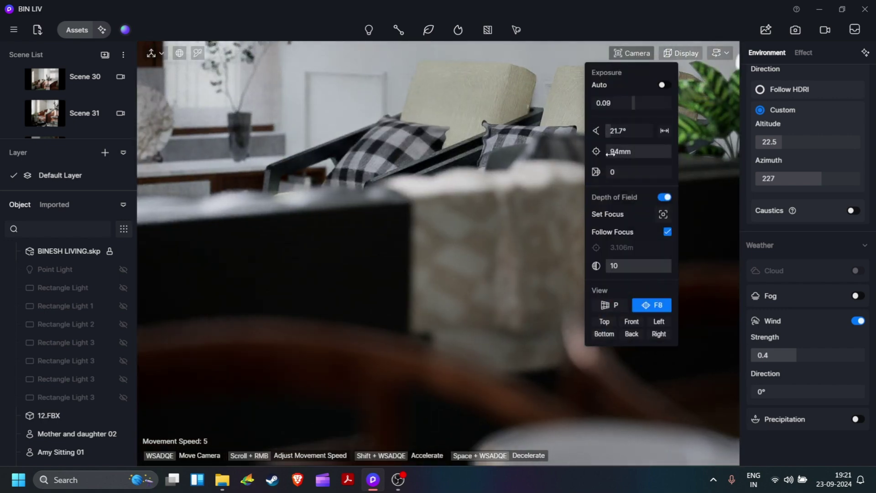
click(642, 58)
right_drag(535, 203, 546, 170)
scroll(531, 186, up, 2)
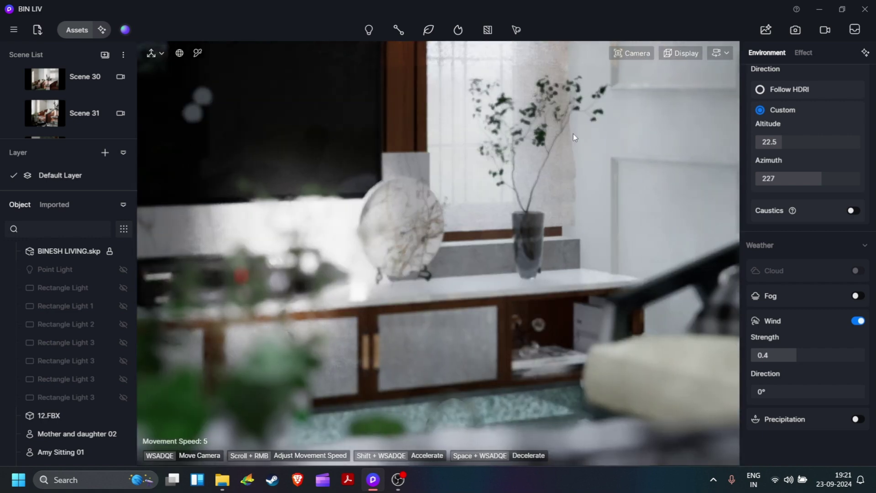
click(633, 53)
click(661, 219)
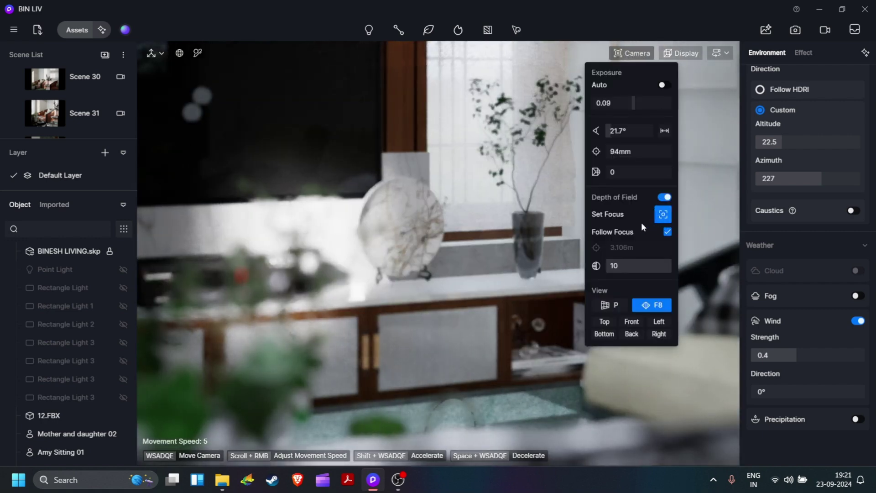